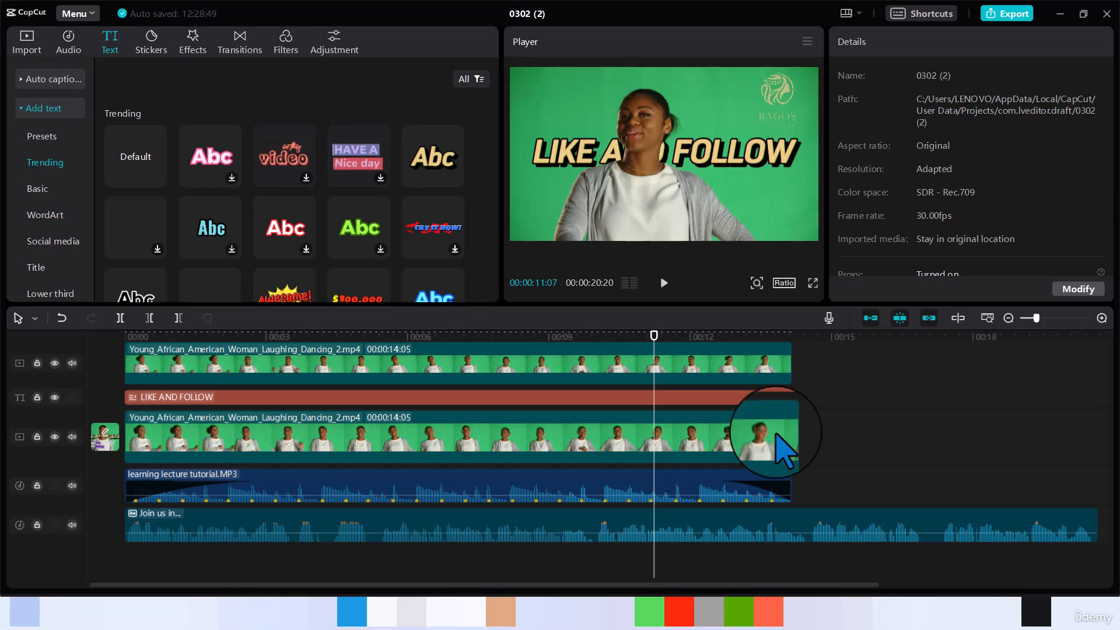
# - In the Brave browser, download the Skincake font from DaFont and open the skincake archive with File Explorer
pyautogui.click(678, 610)
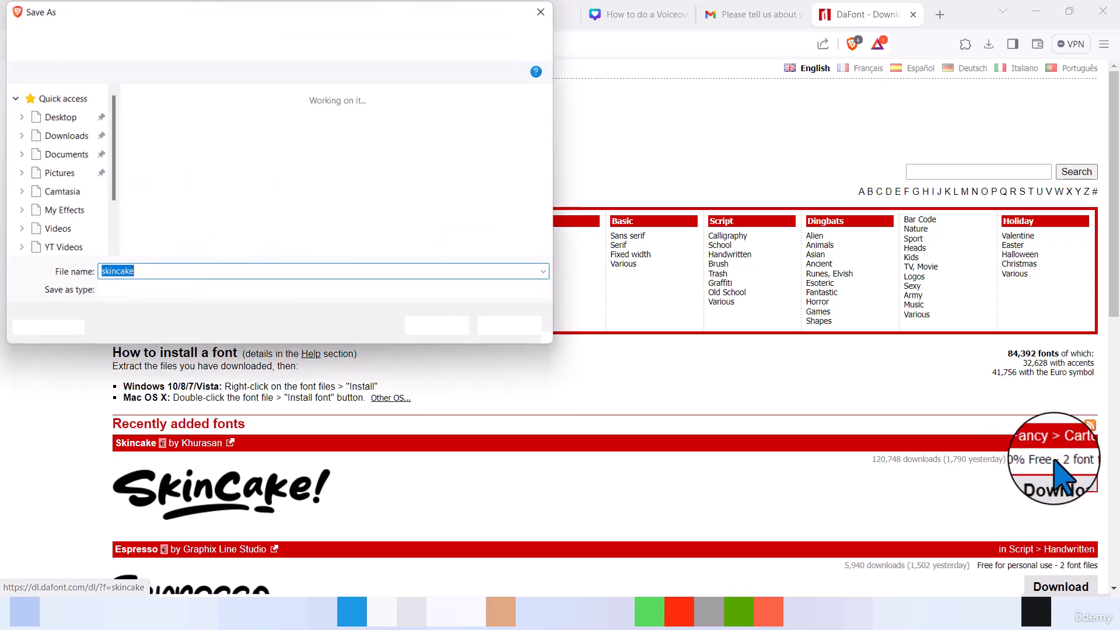
pyautogui.click(442, 329)
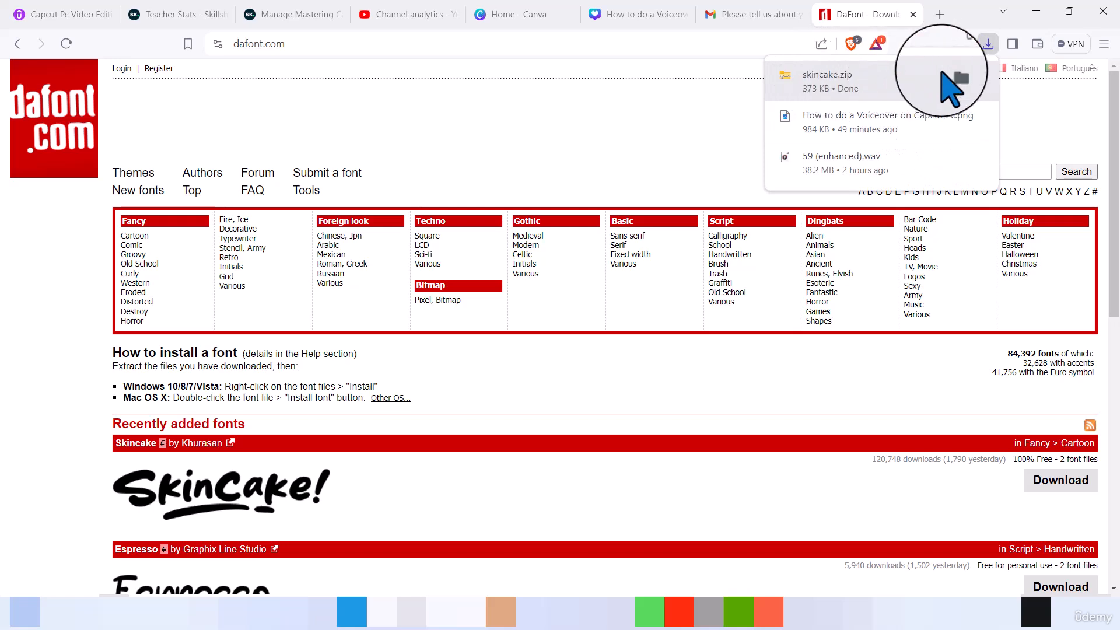
pyautogui.click(954, 76)
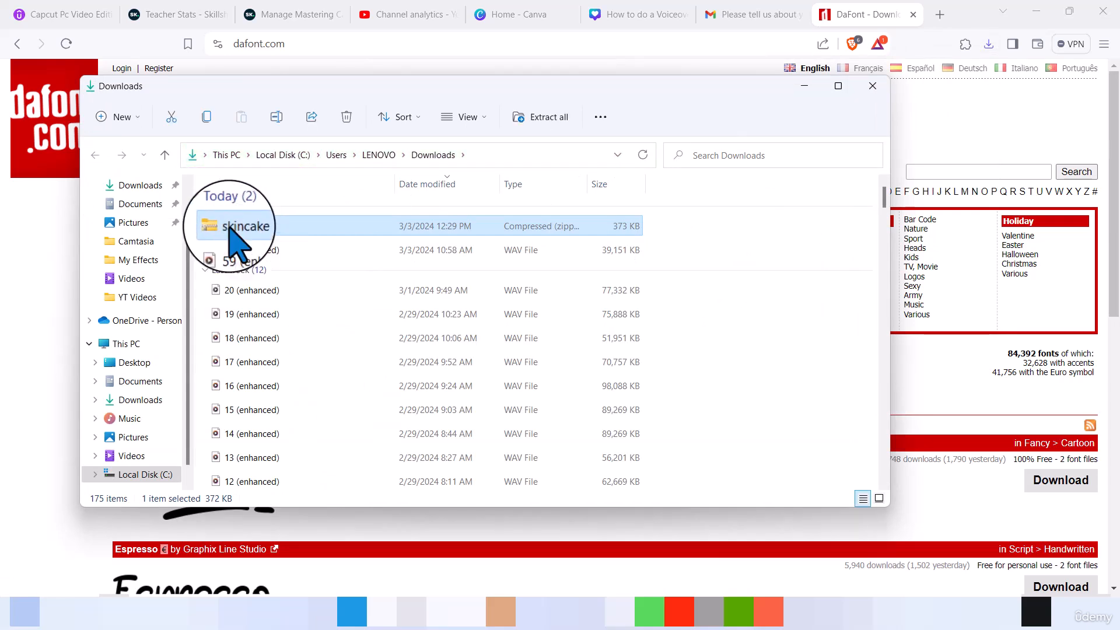
pyautogui.doubleClick(231, 228)
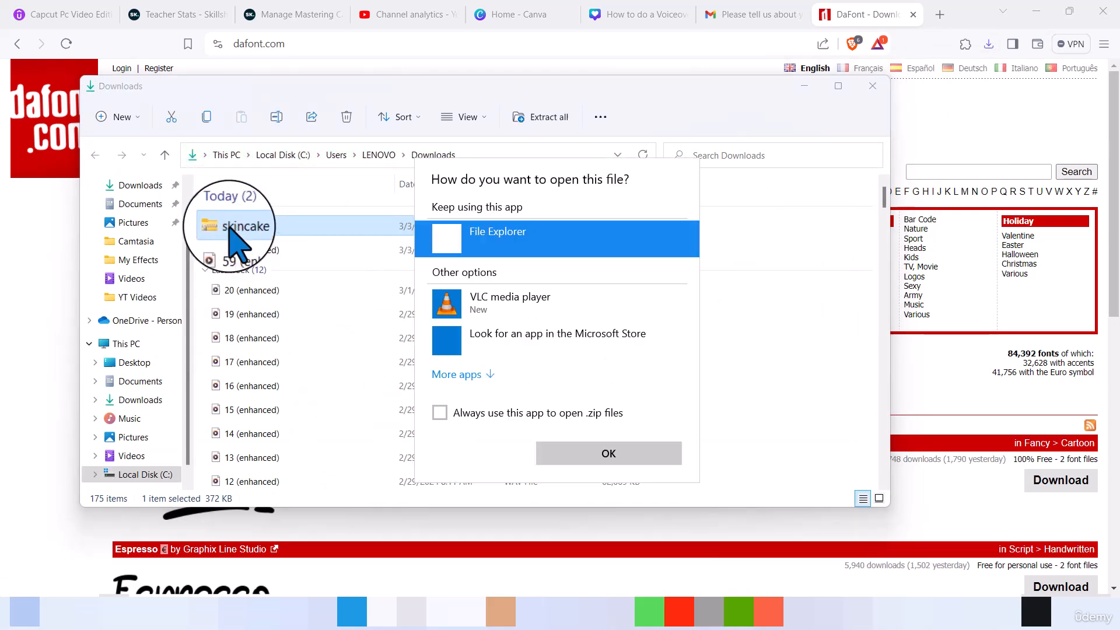
pyautogui.doubleClick(497, 238)
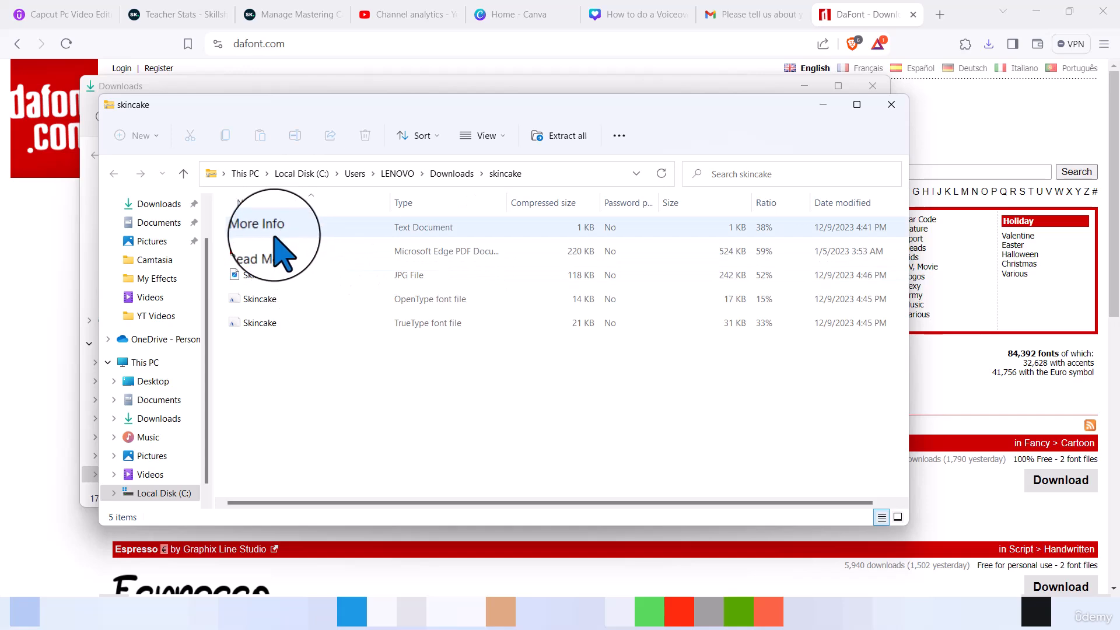
# - Install the OpenType version of the Skincake font from the archive and close its preview
pyautogui.click(272, 299)
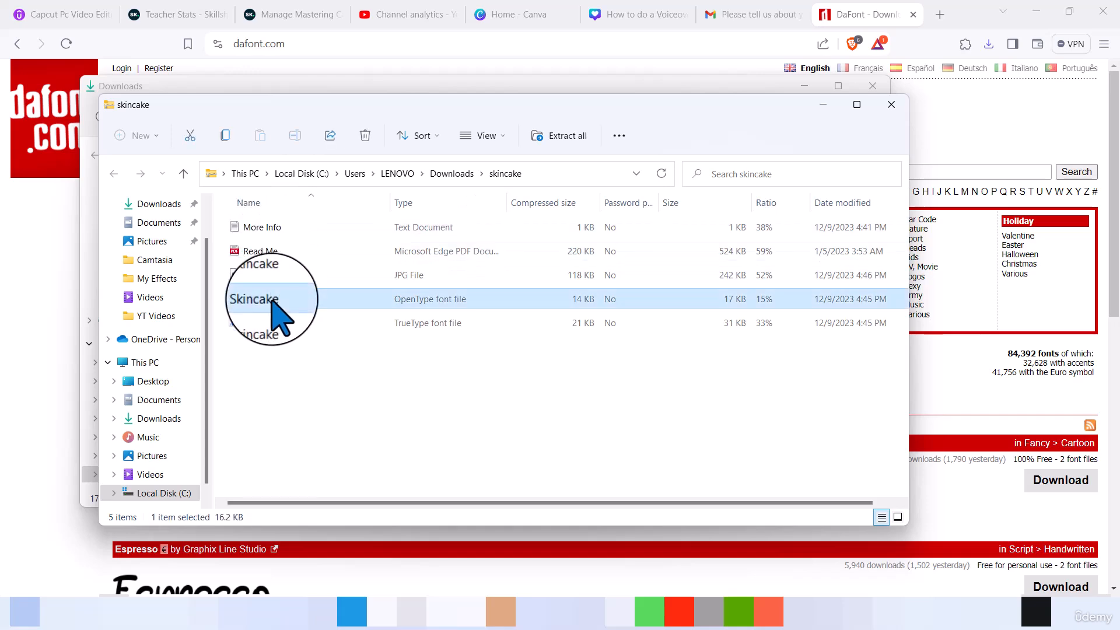
pyautogui.doubleClick(271, 298)
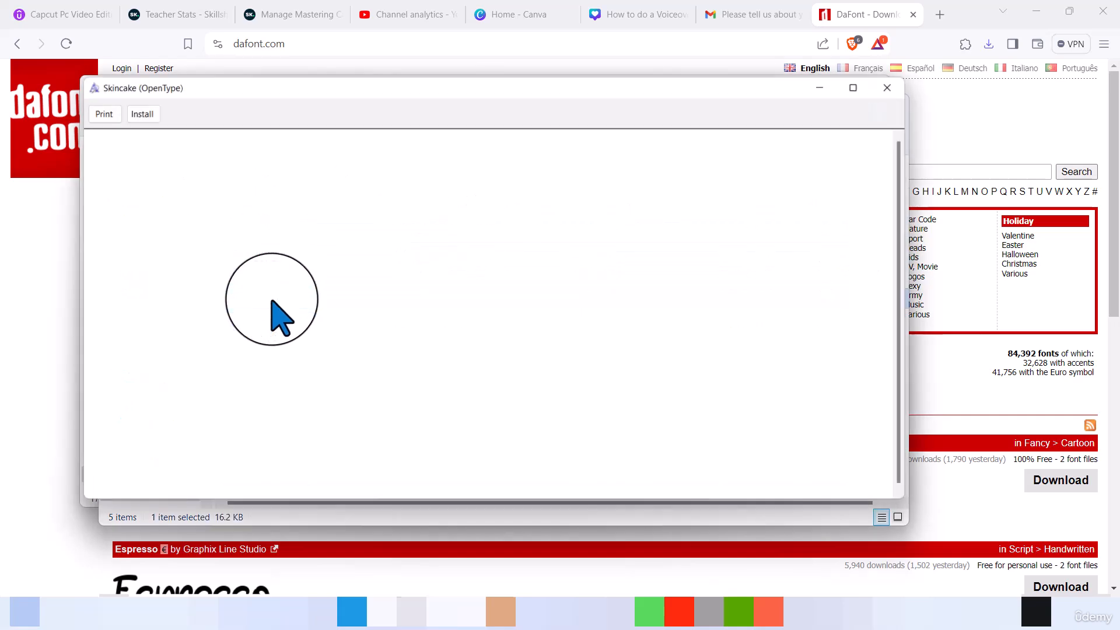
pyautogui.click(137, 112)
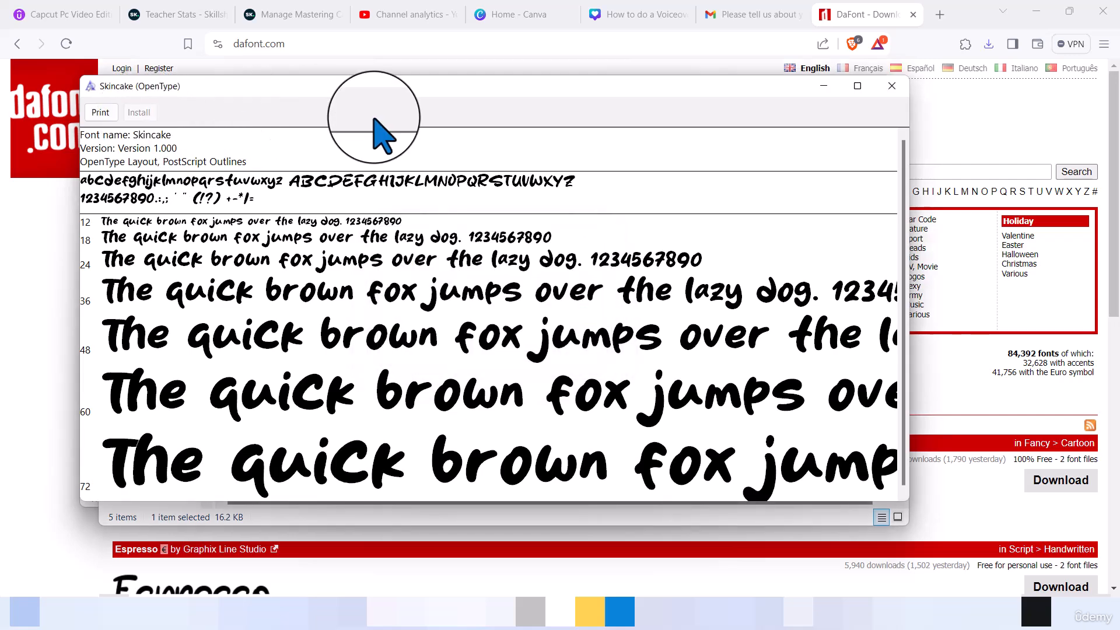
pyautogui.click(891, 87)
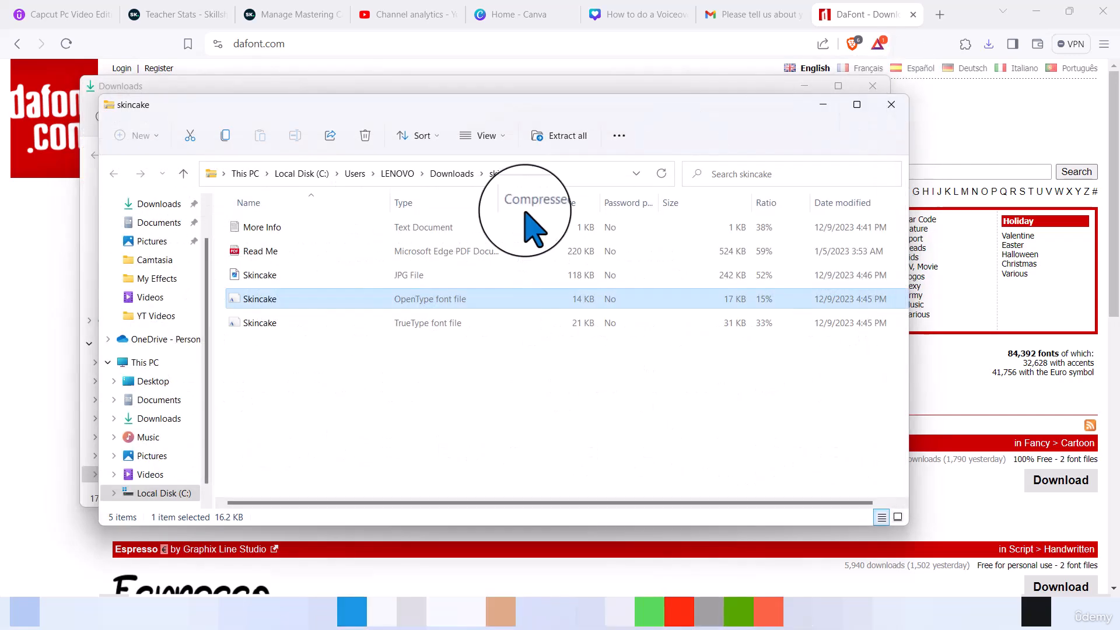
# - Install the TrueType version of the Skincake font, replacing the already installed one, and close its preview
pyautogui.click(260, 323)
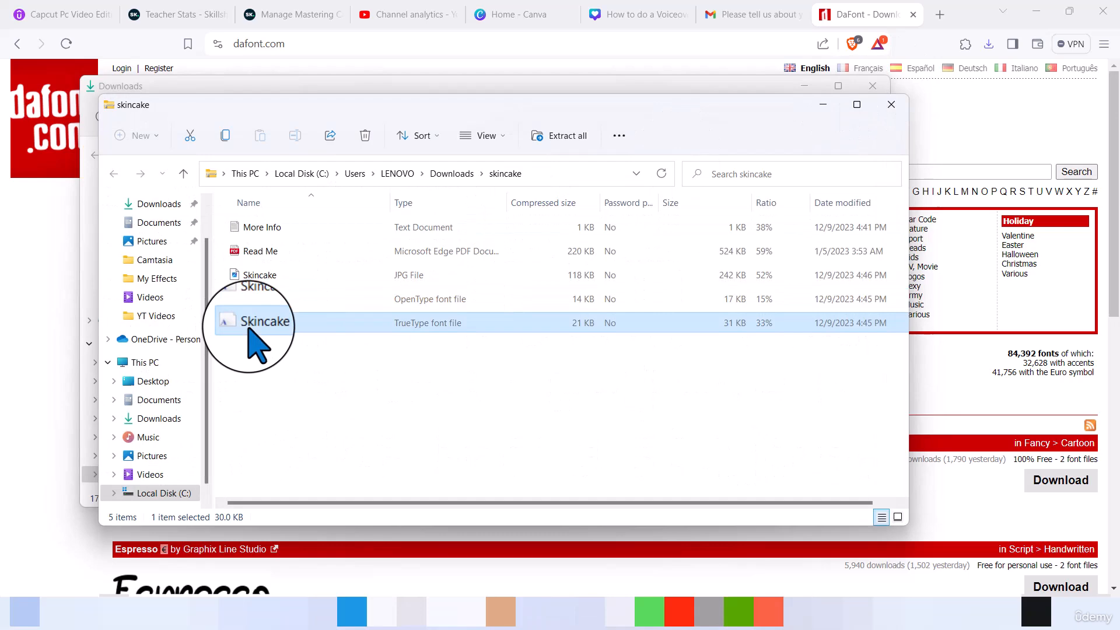
pyautogui.doubleClick(256, 324)
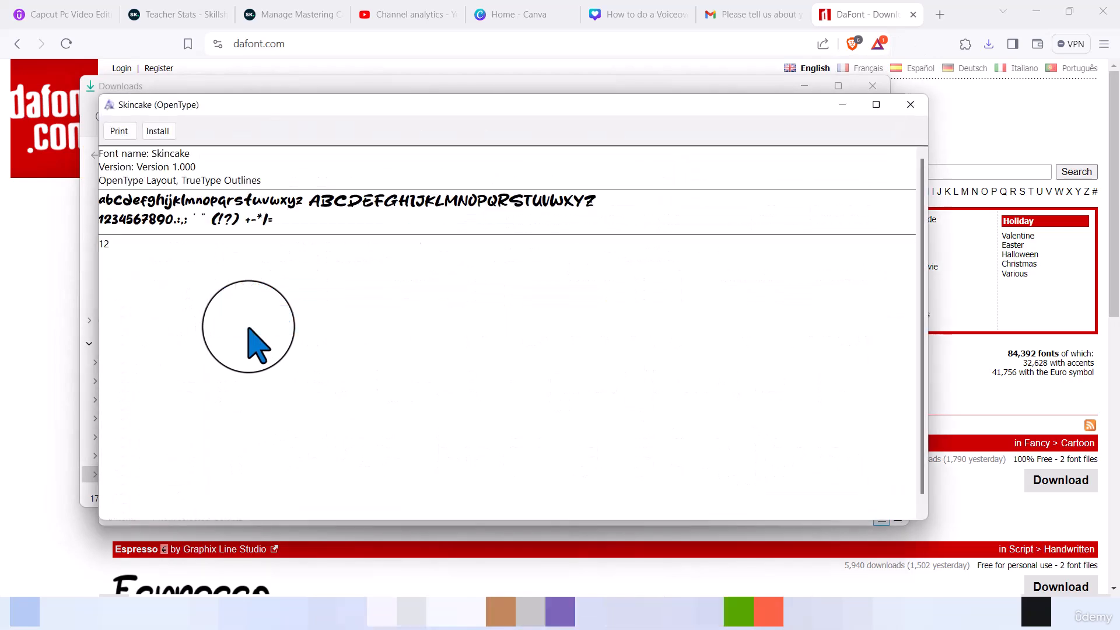
pyautogui.click(167, 132)
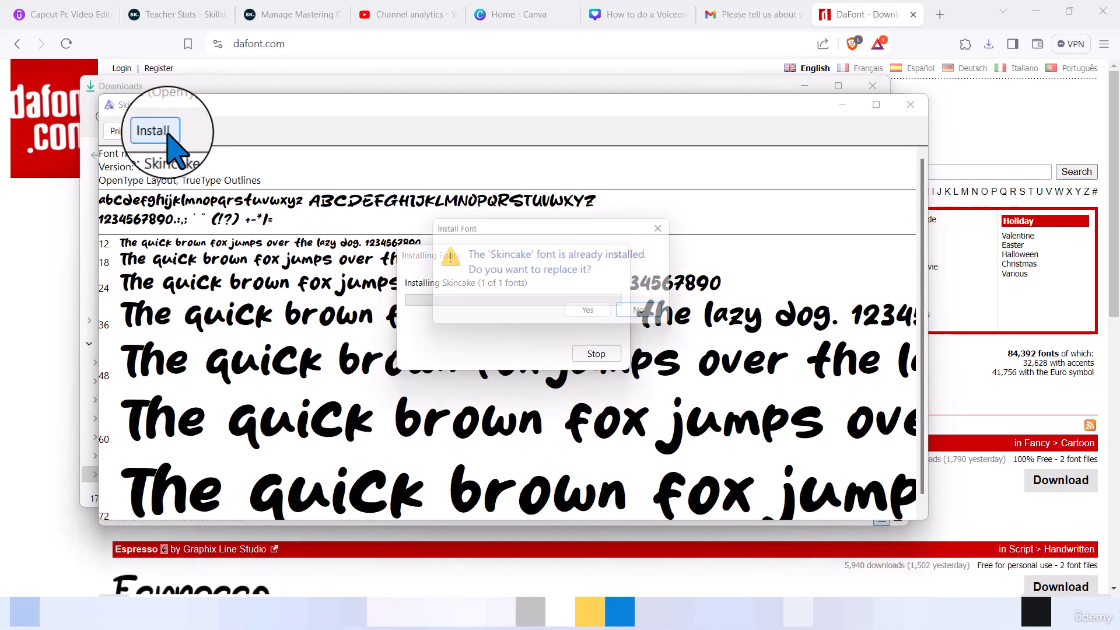
pyautogui.click(606, 315)
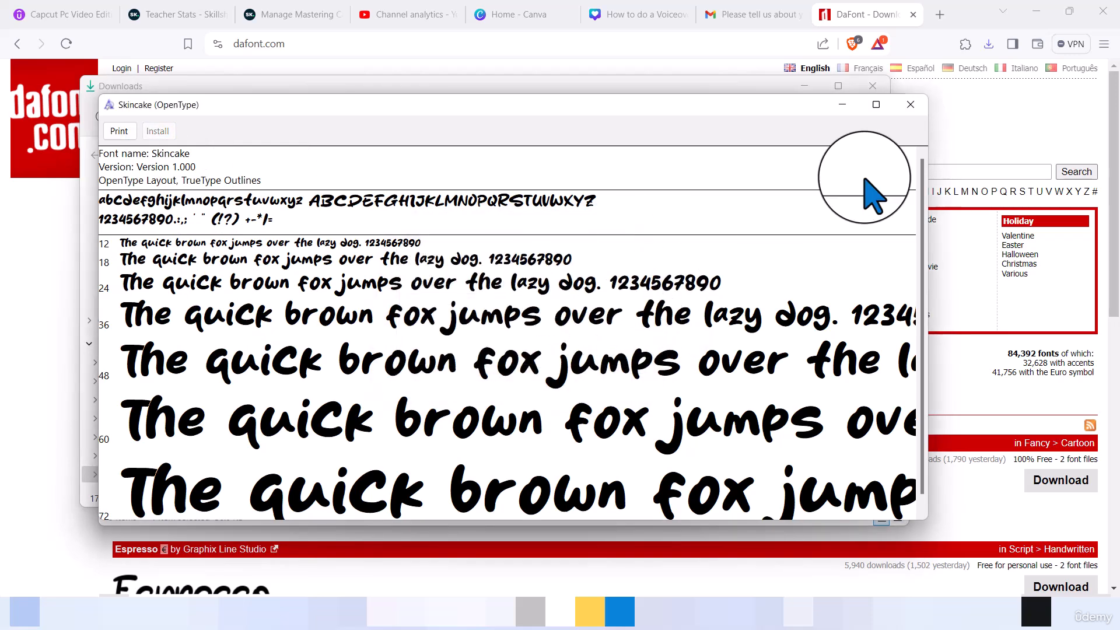
pyautogui.click(910, 105)
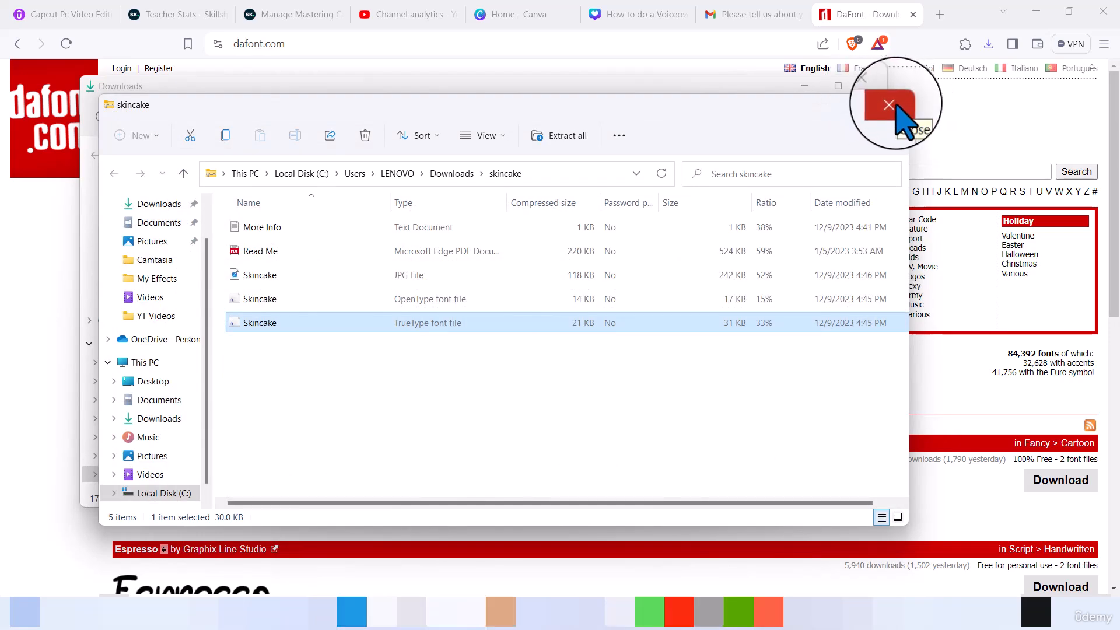
# - Close the skincake and Downloads folder windows and switch back to CapCut
pyautogui.click(892, 106)
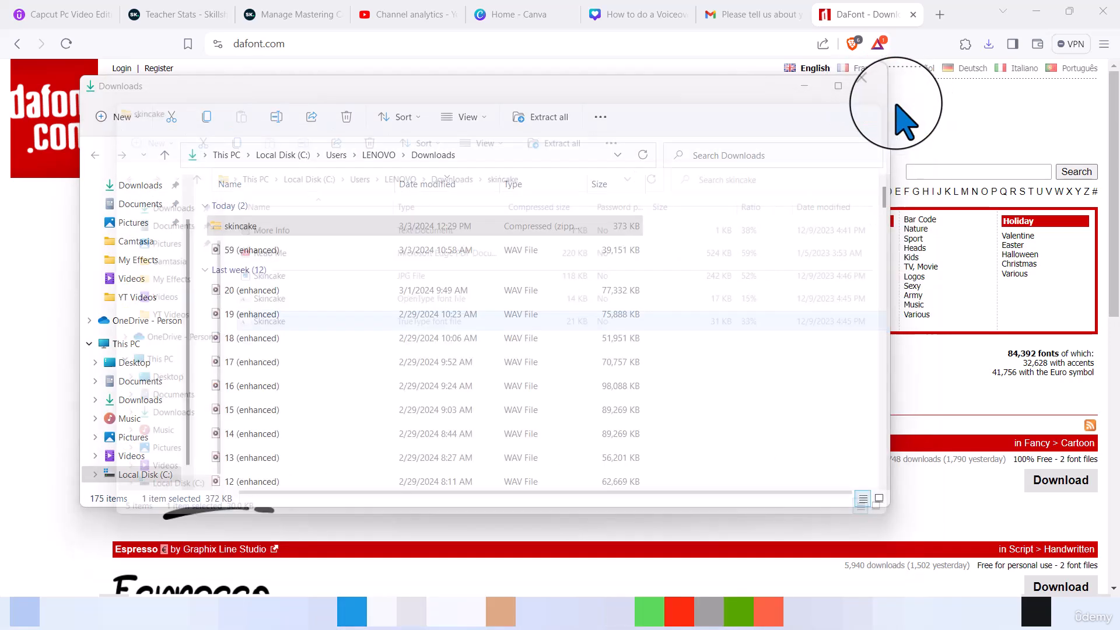
pyautogui.click(872, 82)
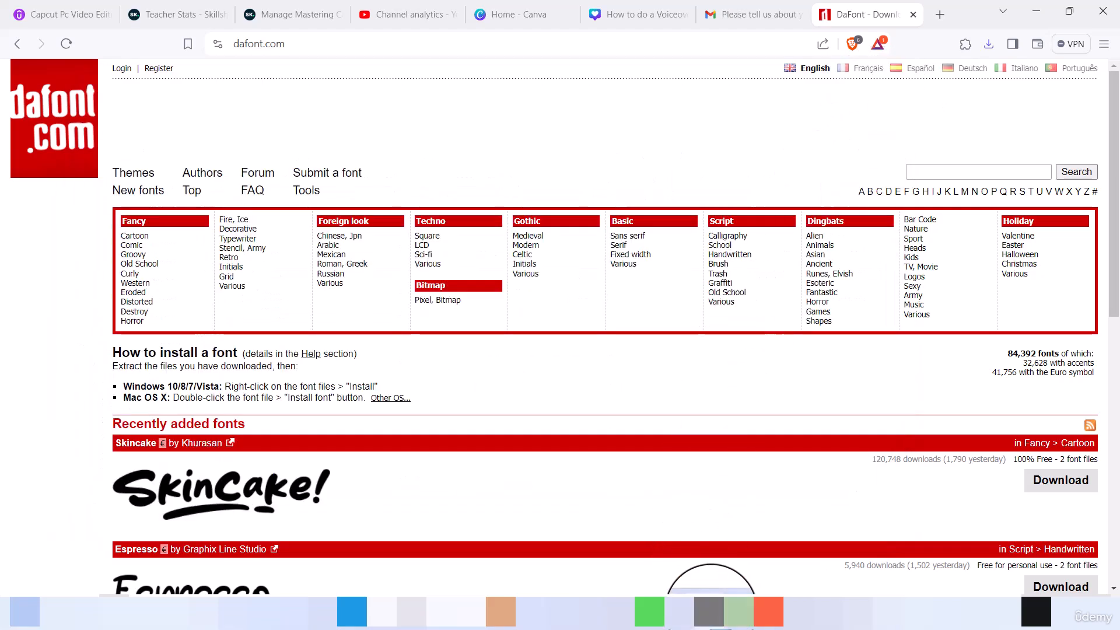
pyautogui.click(709, 611)
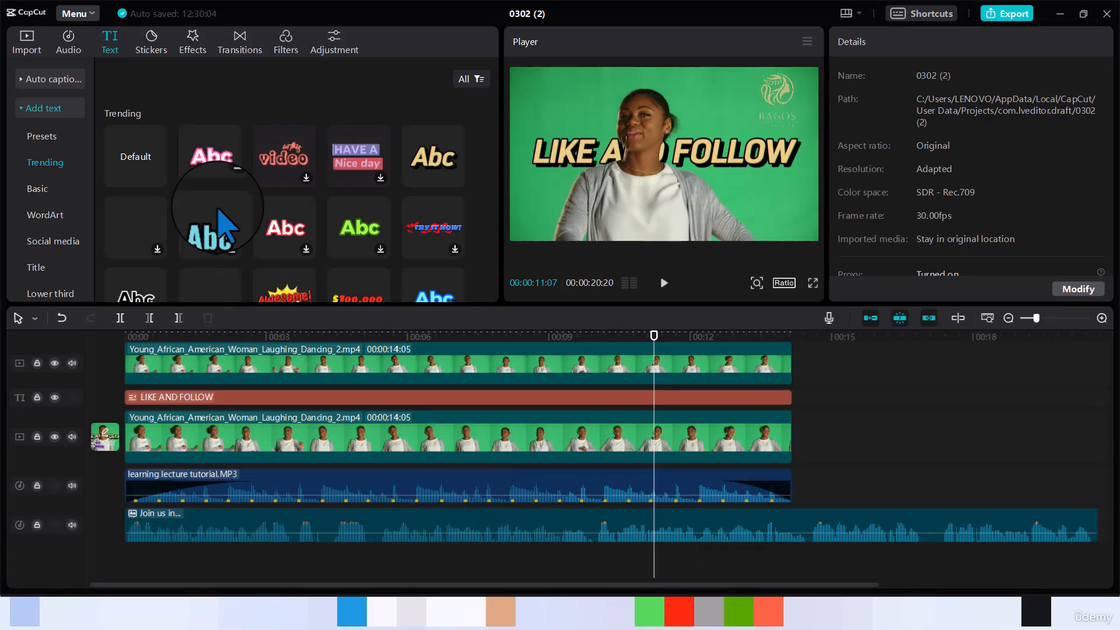
# - Add a default text clip at the playhead reading "Like and Follow" and set its font to ZY Palette
pyautogui.click(157, 177)
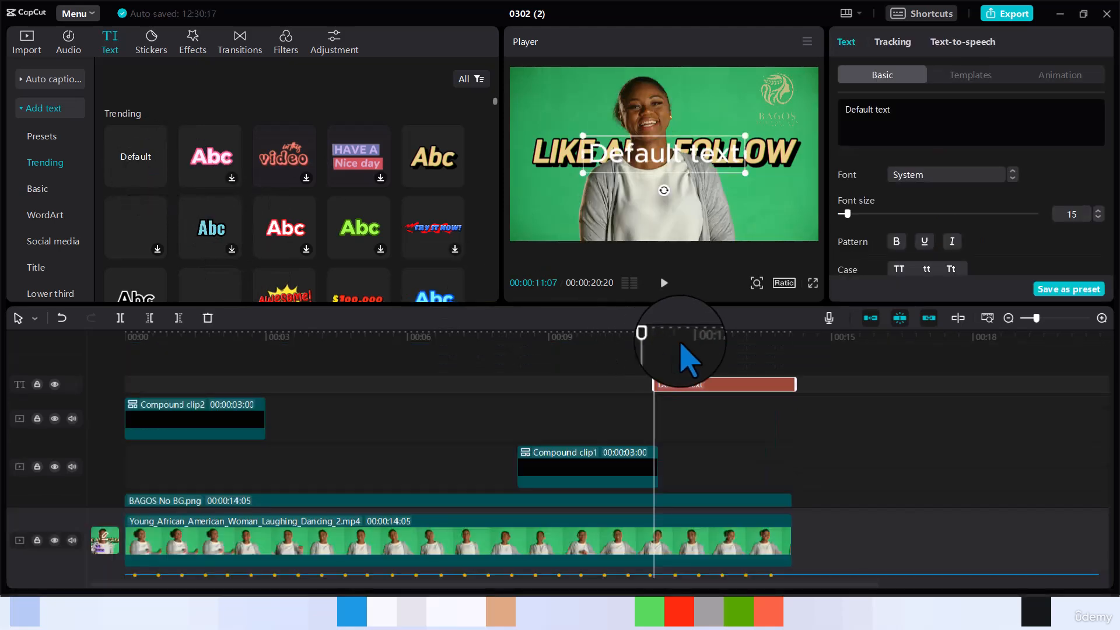
pyautogui.doubleClick(865, 113)
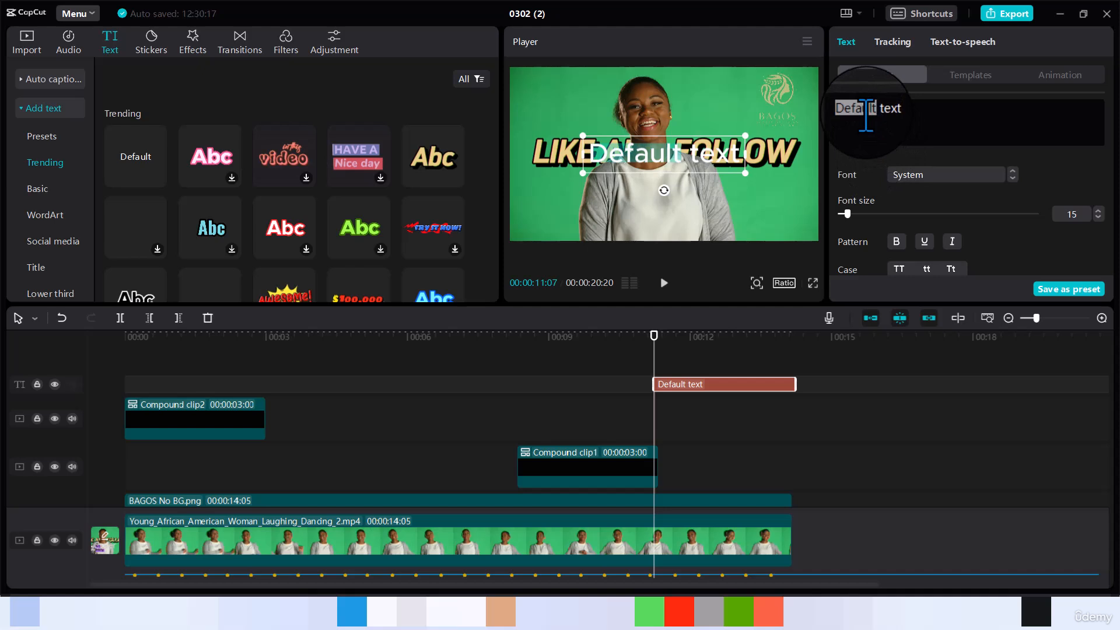
pyautogui.hotkey('ctrl', 'a')
pyautogui.write('L')
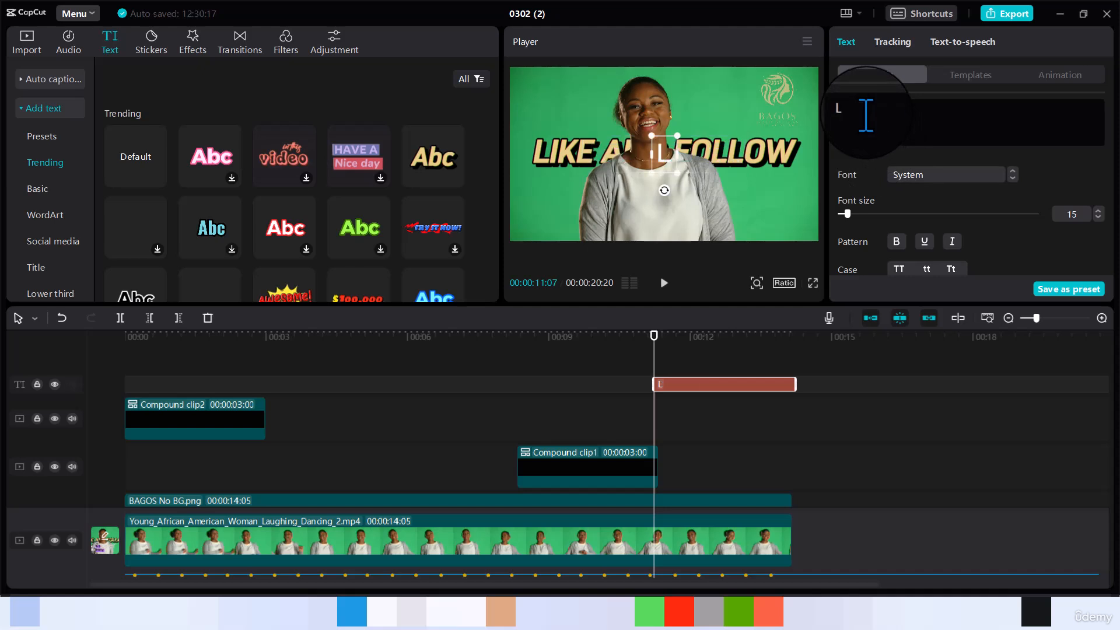
pyautogui.write('ike and ')
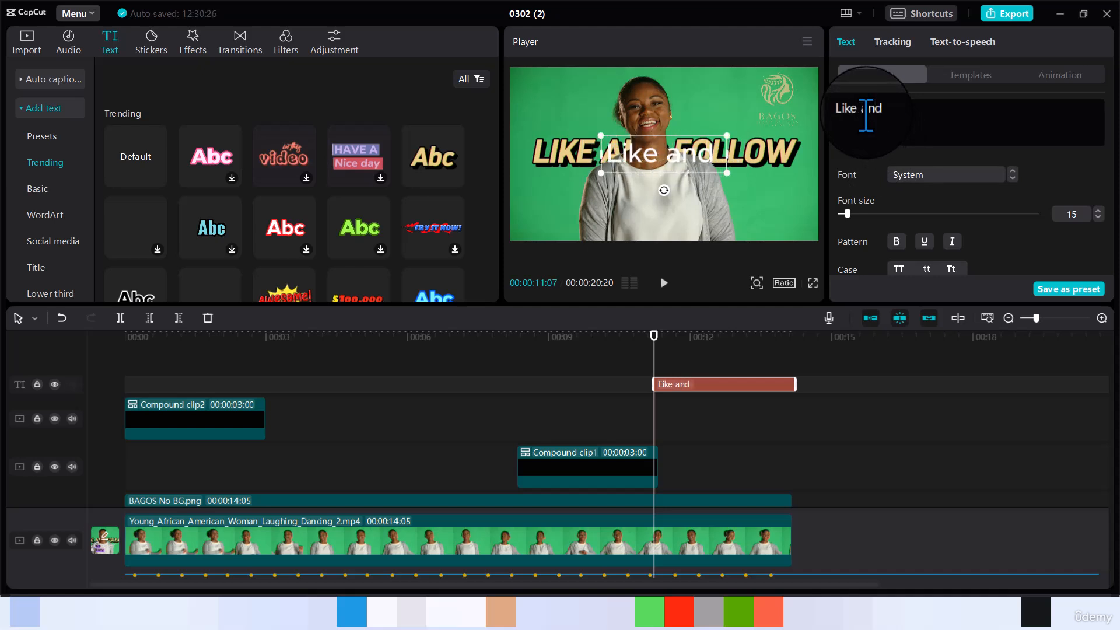
pyautogui.write('Follow')
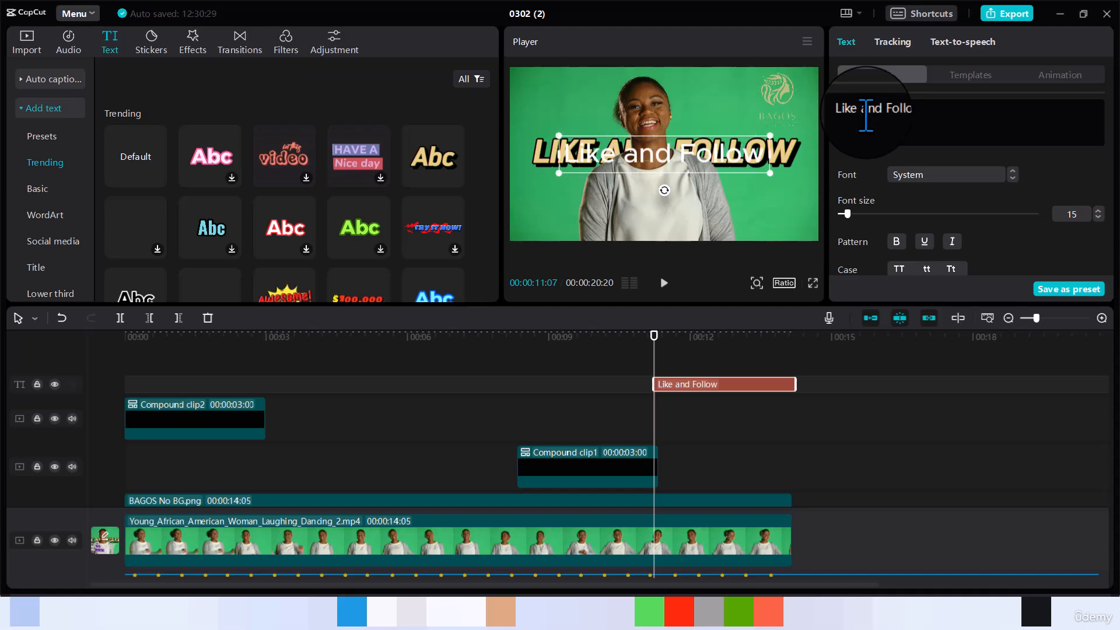
pyautogui.click(1014, 177)
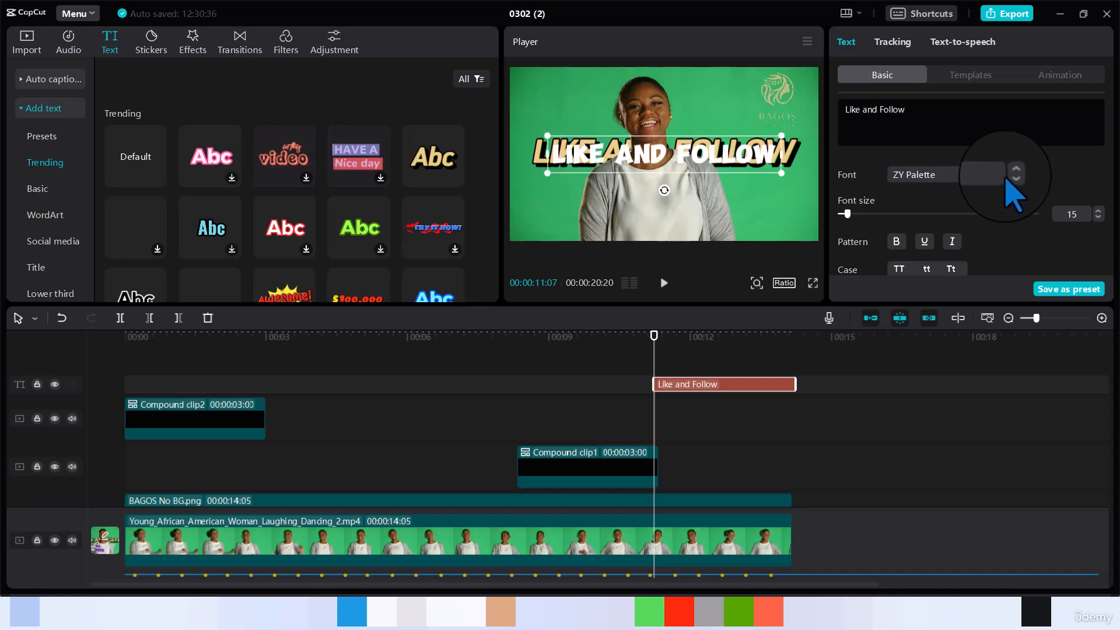
# - Look through the fonts available for the "Like and Follow" text, down through the system fonts, for Skincake
pyautogui.click(1004, 178)
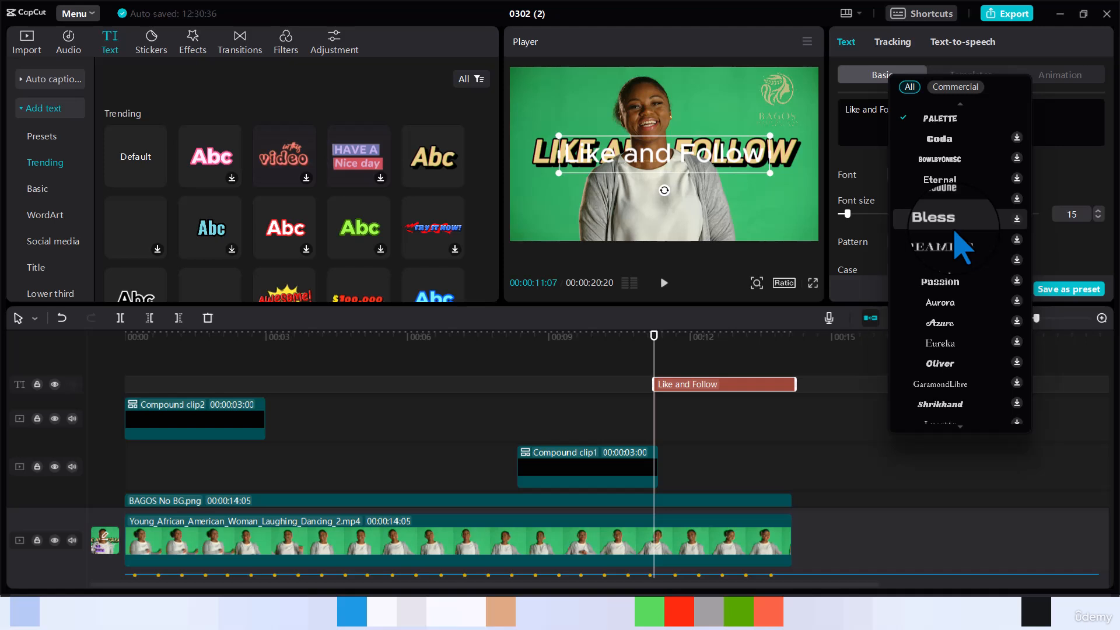
pyautogui.scroll(-3, 957, 233)
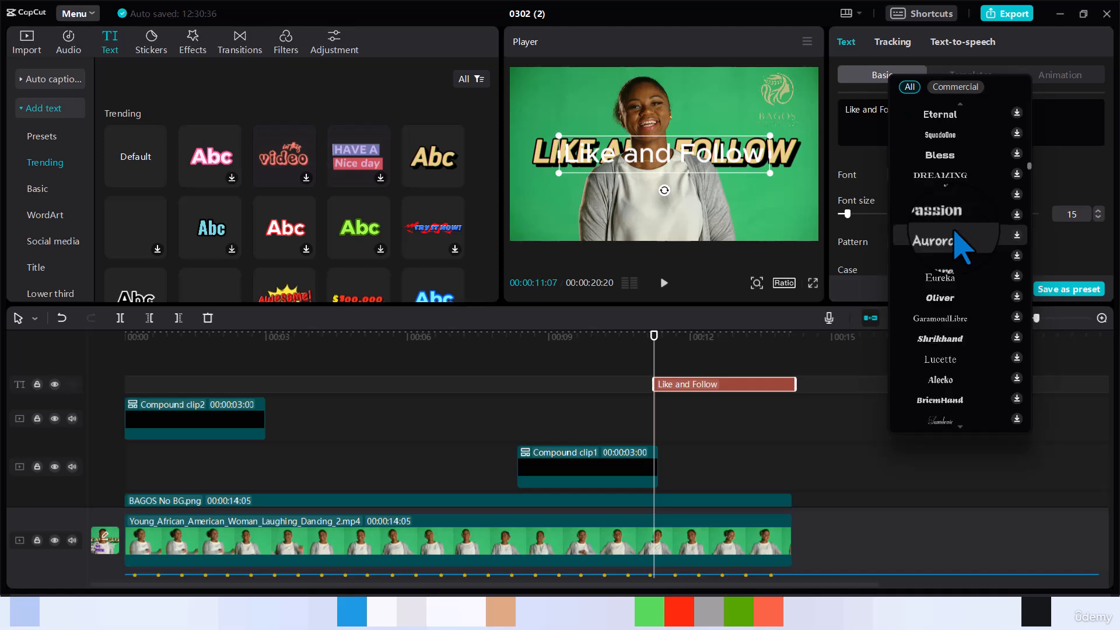
pyautogui.scroll(-5, 962, 245)
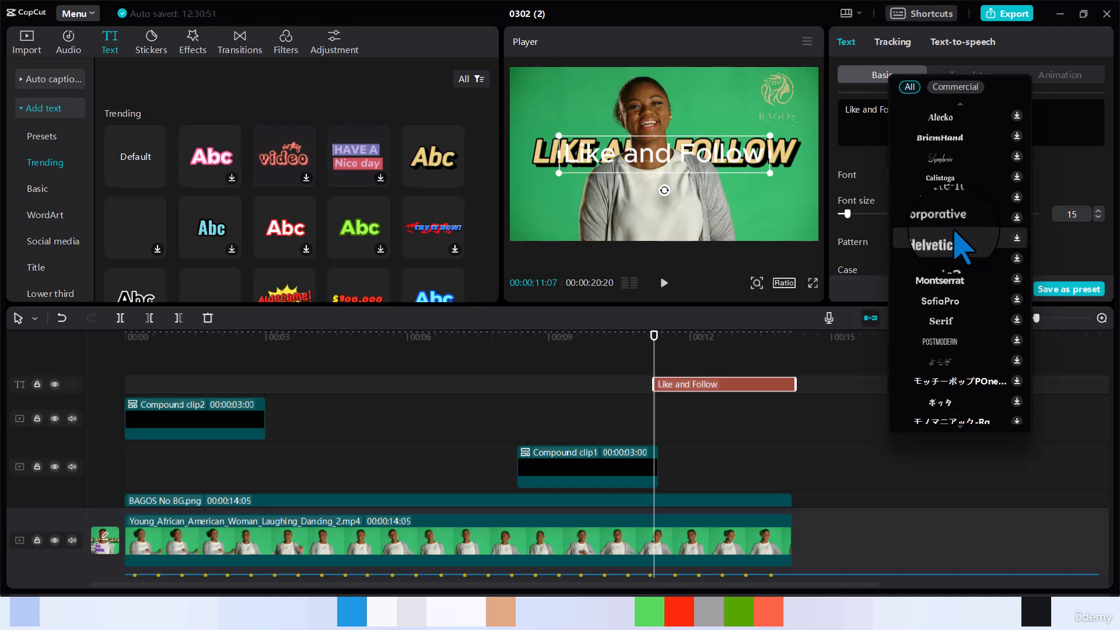
pyautogui.scroll(-2, 955, 233)
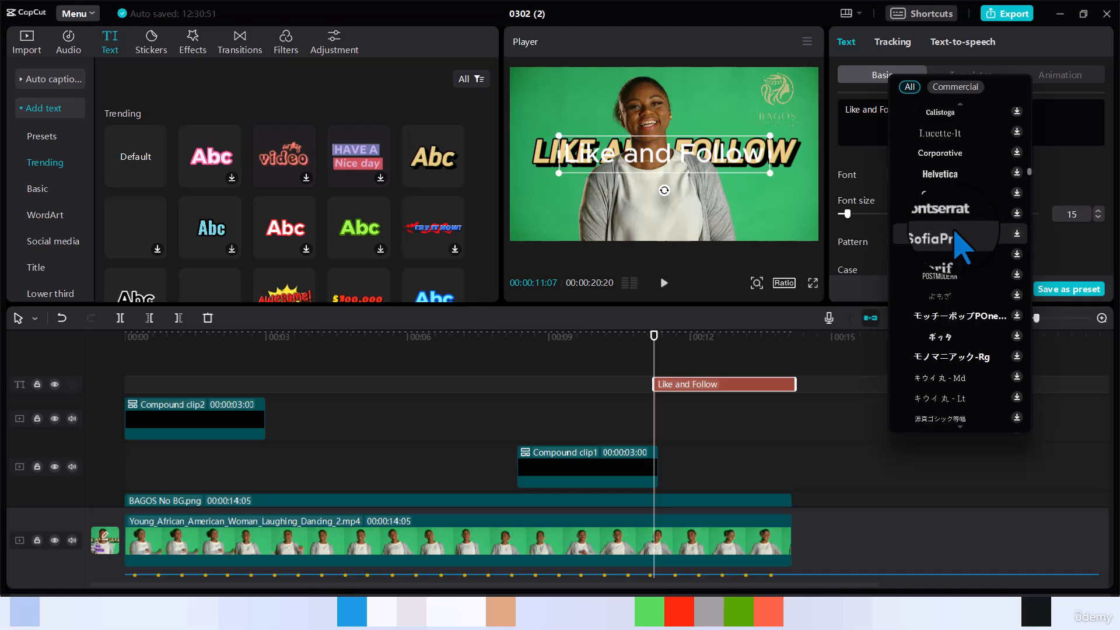
pyautogui.scroll(-4, 962, 245)
pyautogui.scroll(-8, 956, 232)
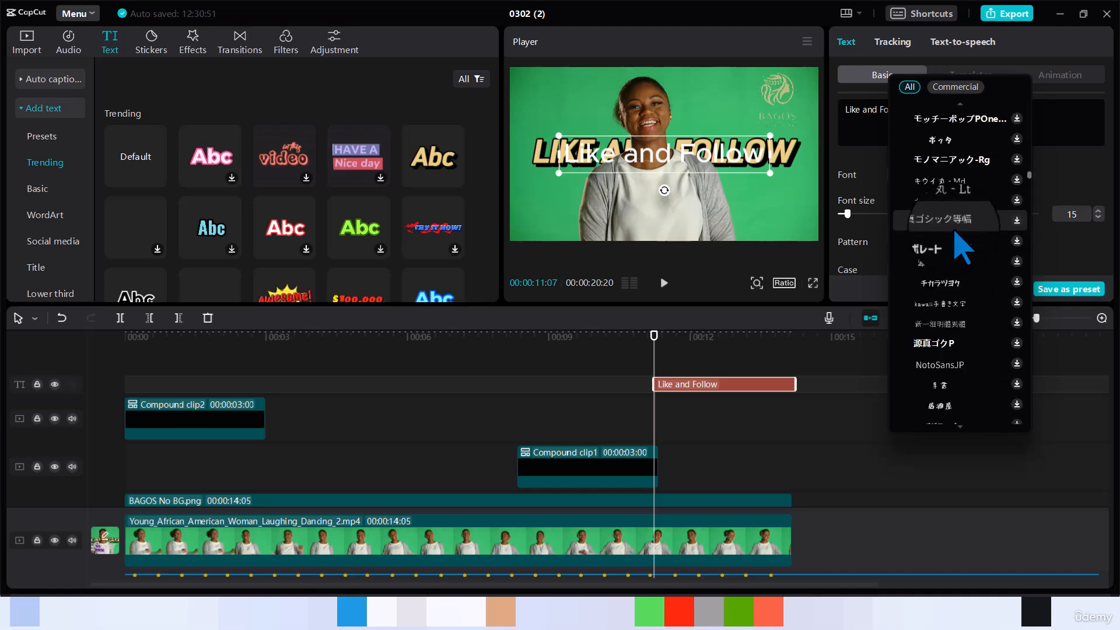
pyautogui.scroll(-8, 956, 234)
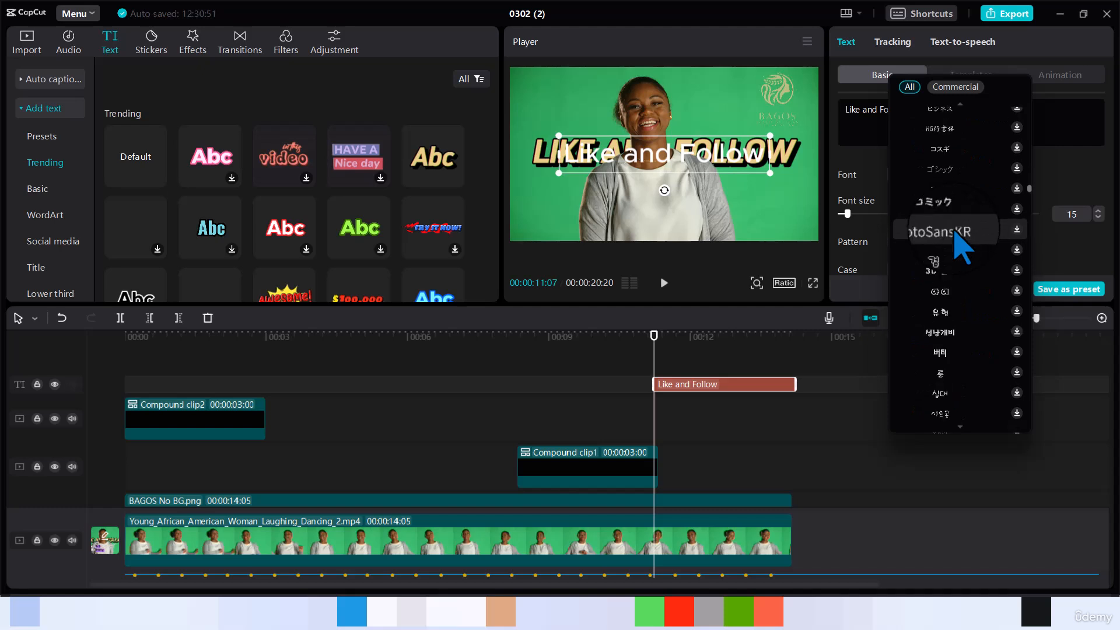
pyautogui.scroll(-8, 962, 245)
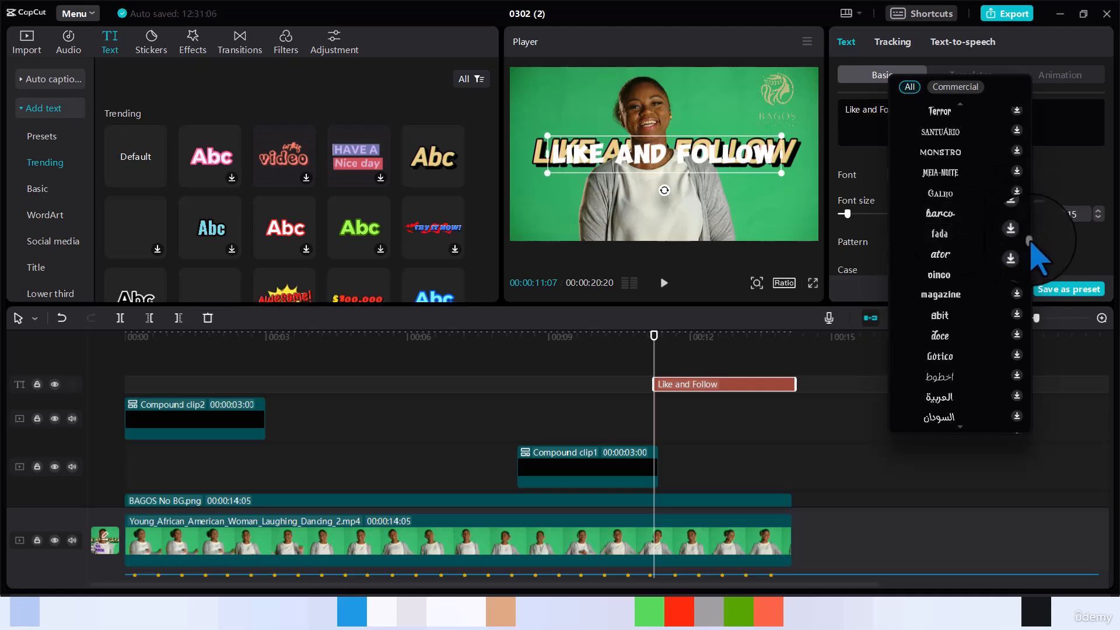
pyautogui.moveTo(1030, 242); pyautogui.dragTo(1030, 257)
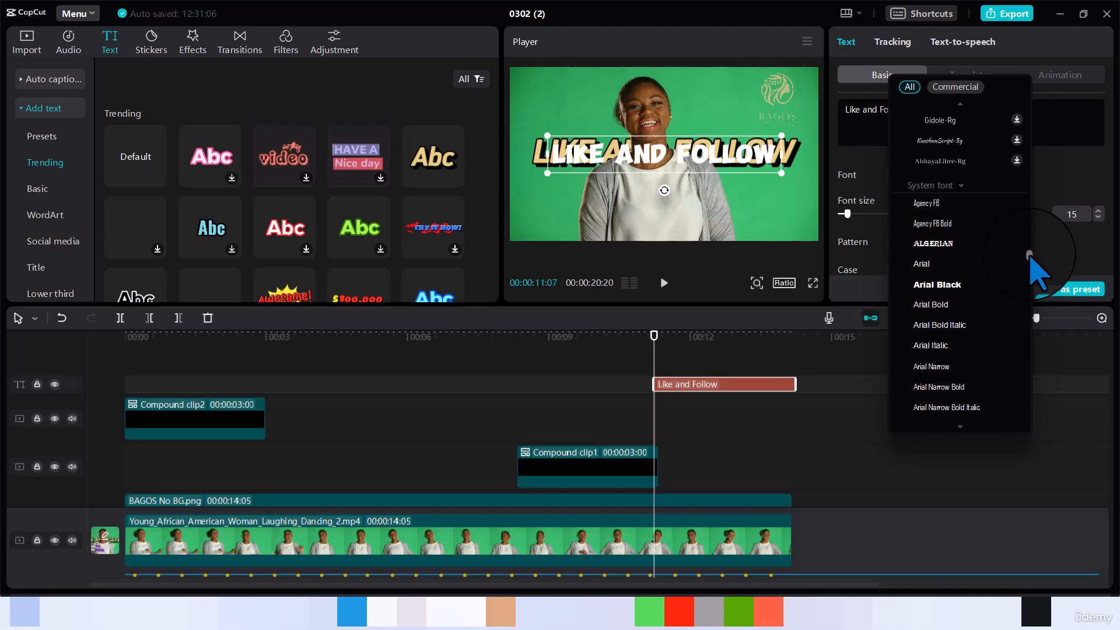
pyautogui.moveTo(1030, 256); pyautogui.dragTo(1030, 343)
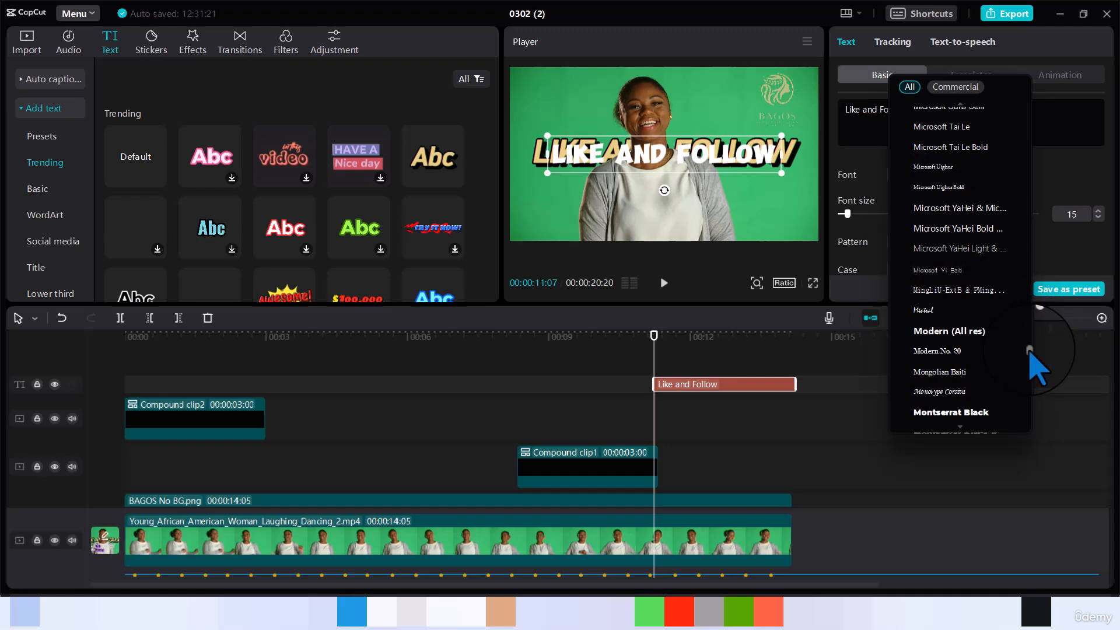
pyautogui.moveTo(1030, 350); pyautogui.dragTo(1030, 385)
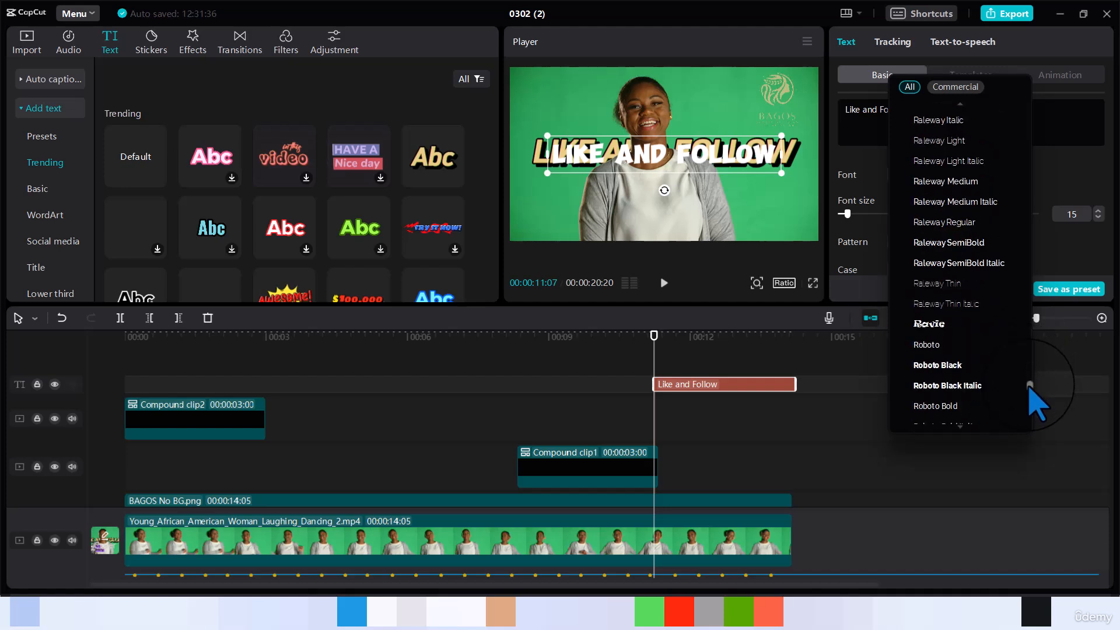